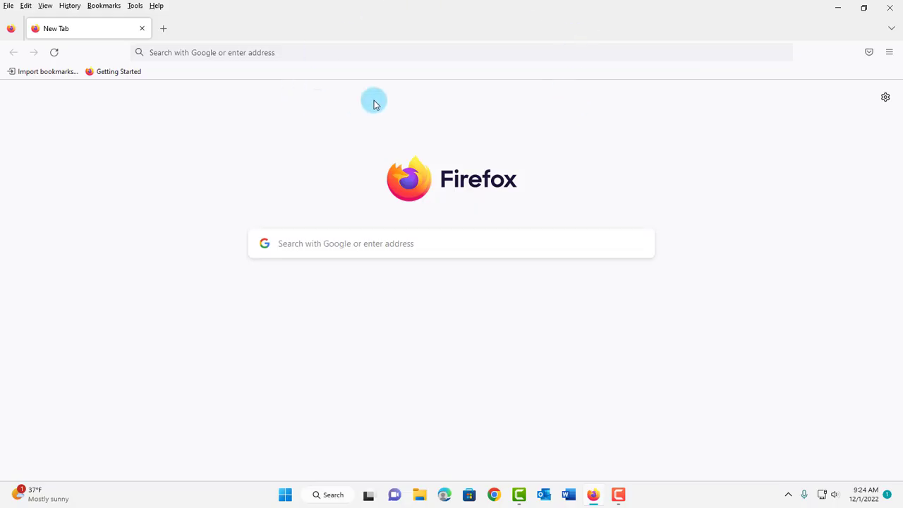
Step: Open the Passwords page from the main menu to show the single accounts.google.com login
{"action": "left_click", "coordinate": [103, 5]}
{"action": "left_click", "coordinate": [276, 17]}
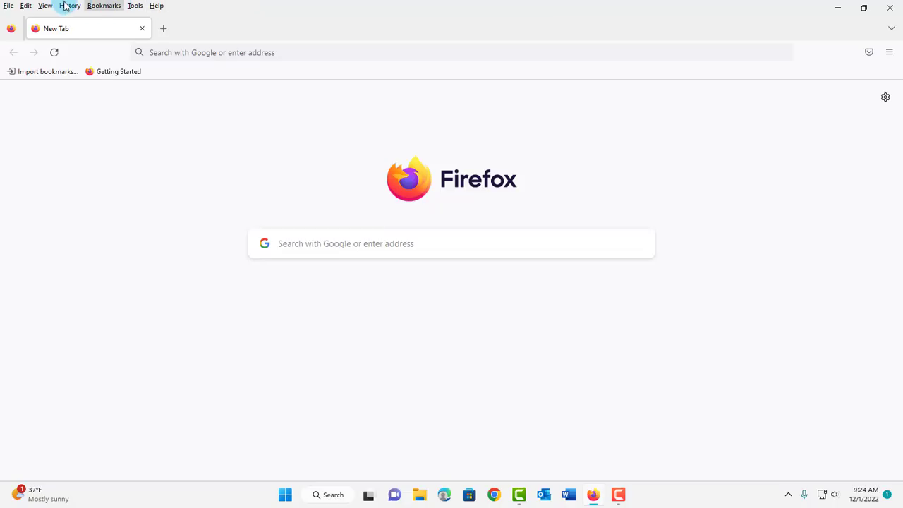
{"action": "right_click", "coordinate": [296, 8]}
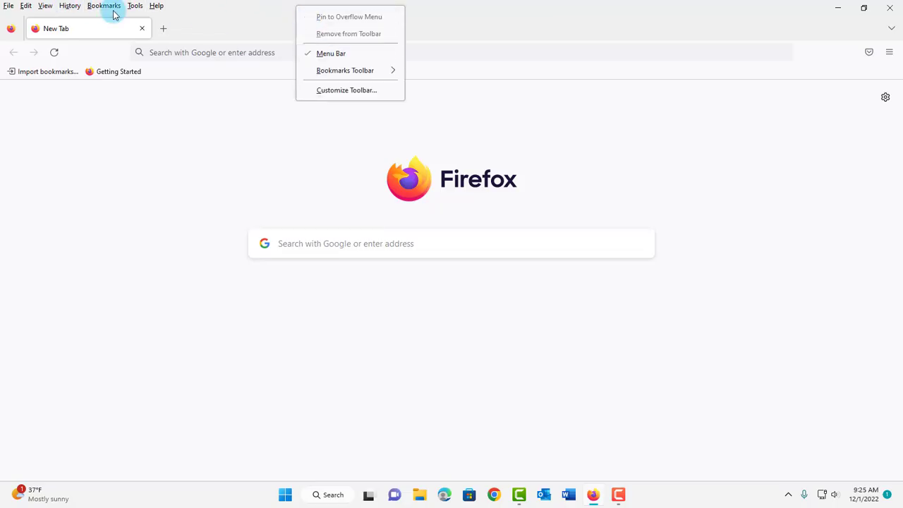
{"action": "left_click", "coordinate": [496, 26]}
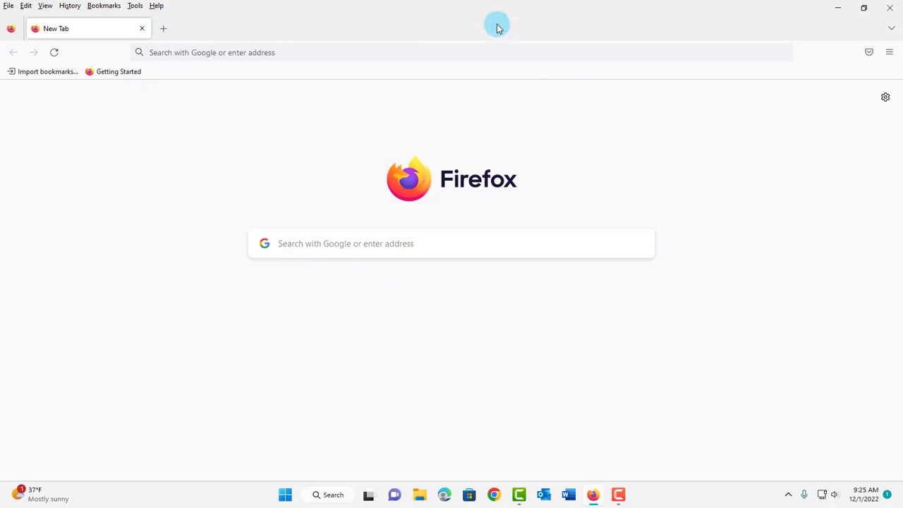
{"action": "left_click", "coordinate": [891, 53]}
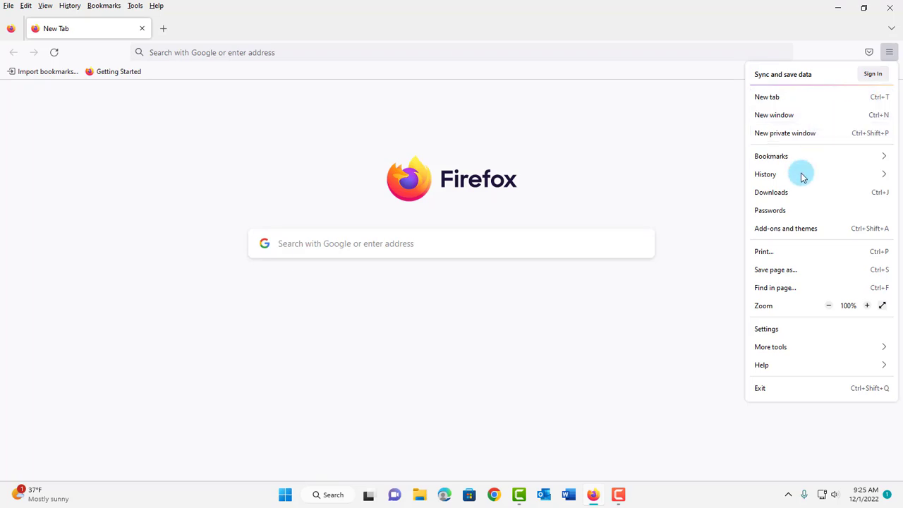
{"action": "left_click", "coordinate": [798, 213]}
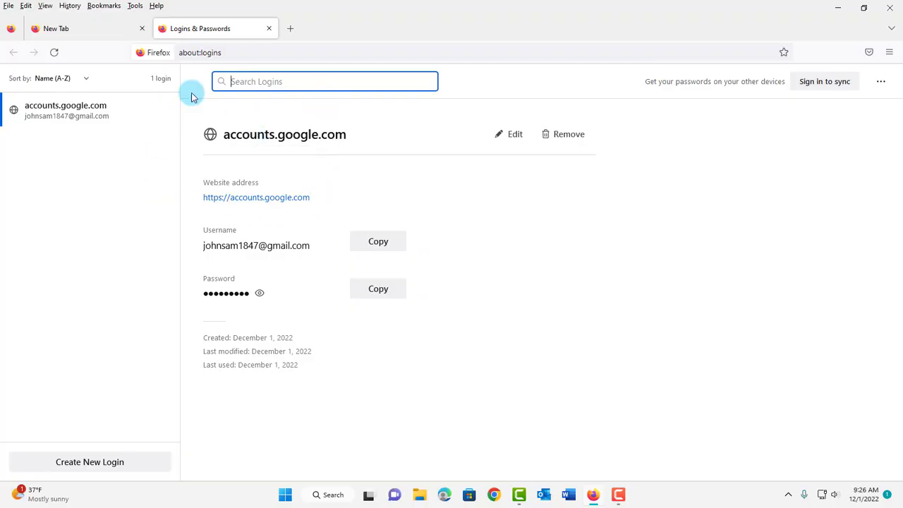
Step: Export the saved logins to Desktop\firefox passwords as logins.csv, confirming the Windows credentials
{"action": "left_click", "coordinate": [883, 83]}
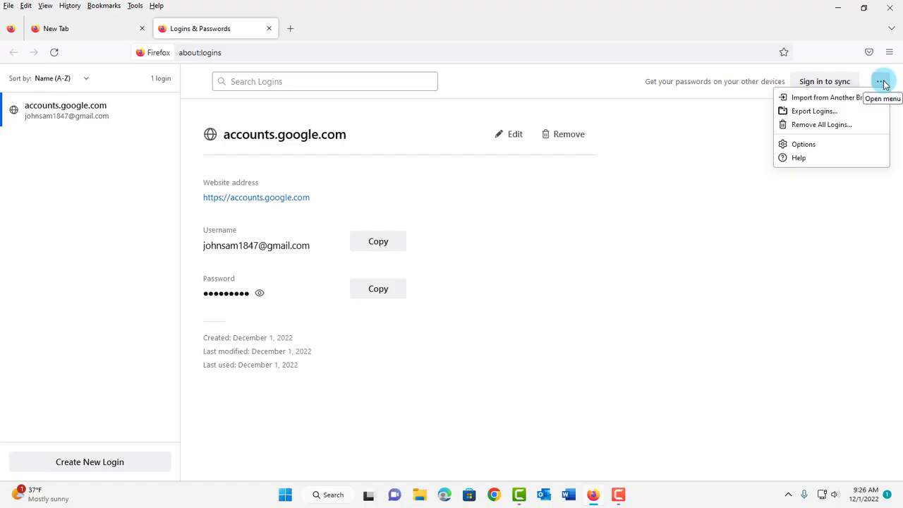
{"action": "left_click", "coordinate": [815, 112]}
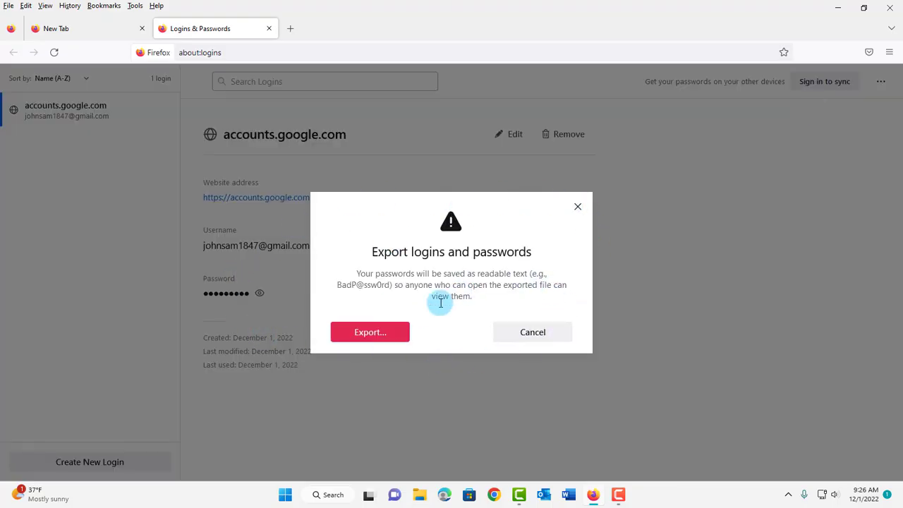
{"action": "left_click", "coordinate": [395, 334]}
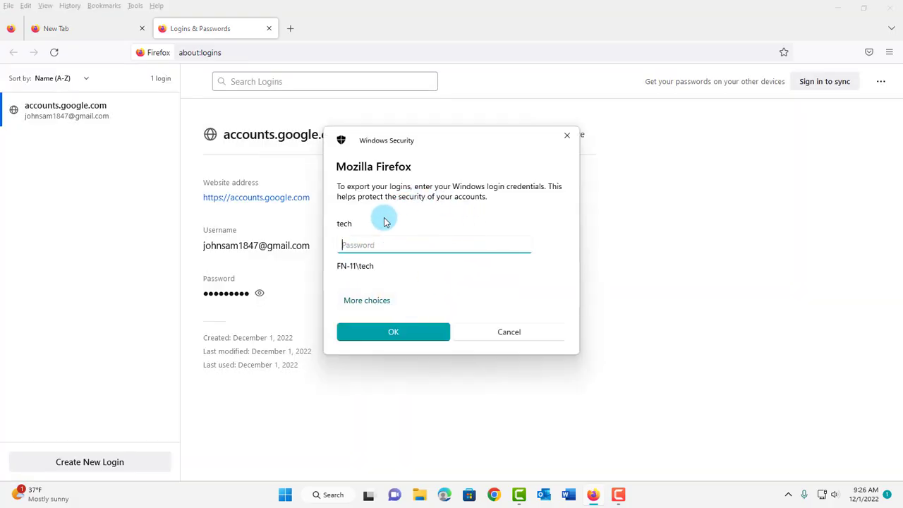
{"action": "left_click", "coordinate": [401, 336]}
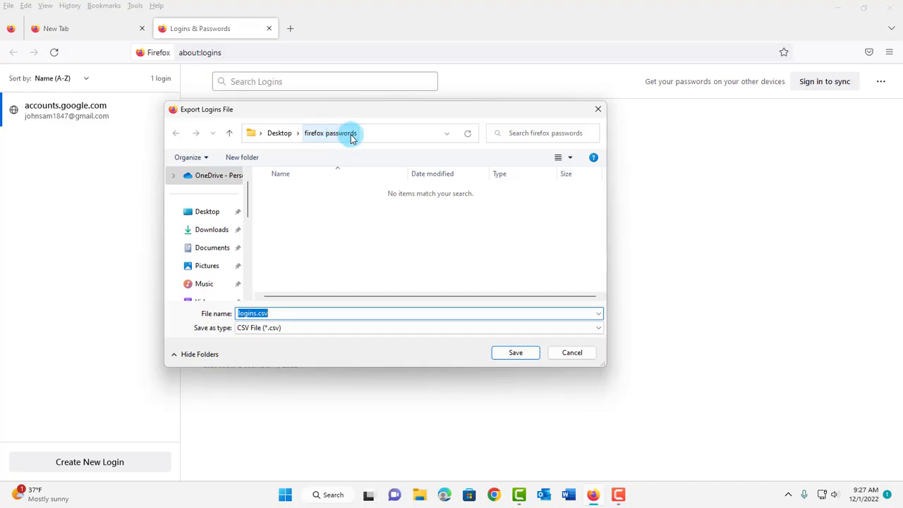
{"action": "left_click", "coordinate": [296, 317]}
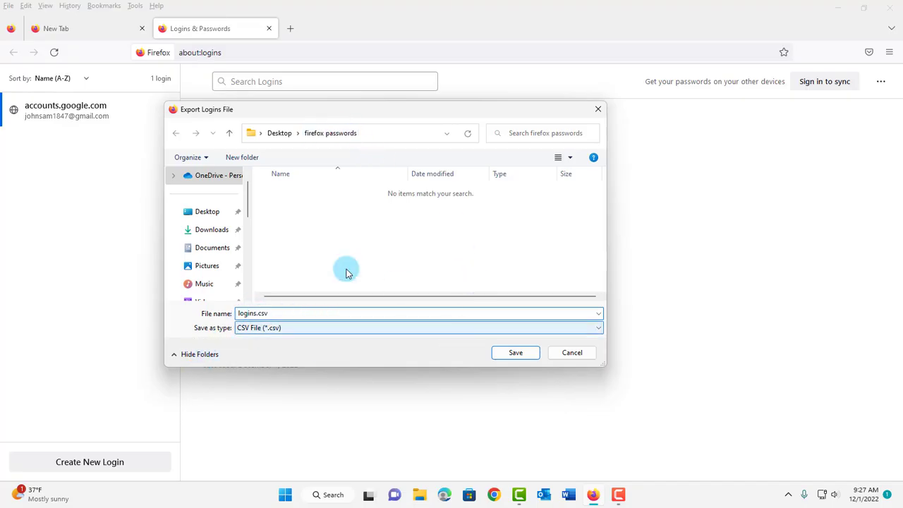
{"action": "left_click", "coordinate": [516, 353]}
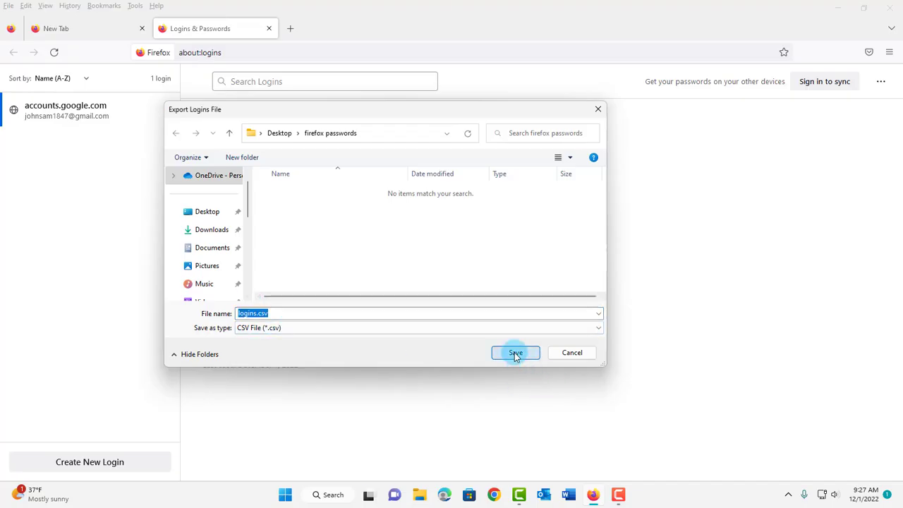
Step: Export the bookmarks from the Library as bookmarks.html, then close the Library window
{"action": "left_click", "coordinate": [111, 7]}
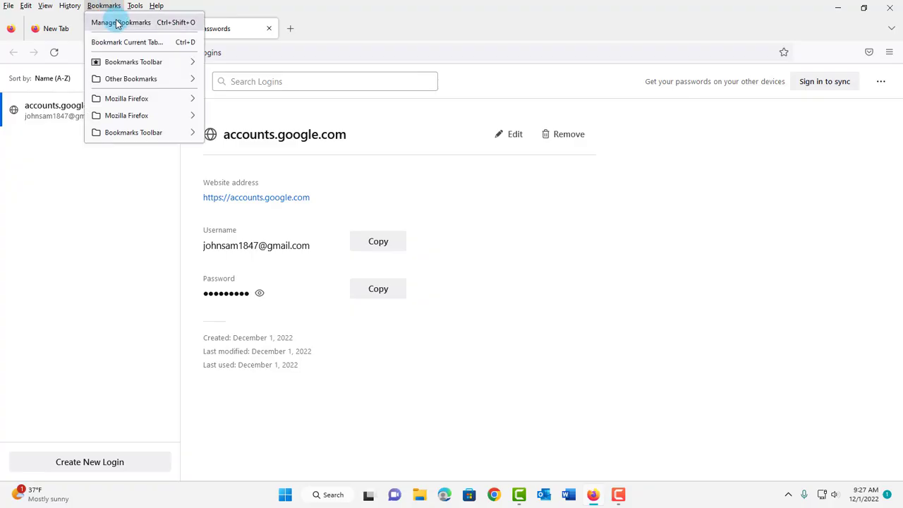
{"action": "left_click", "coordinate": [117, 24]}
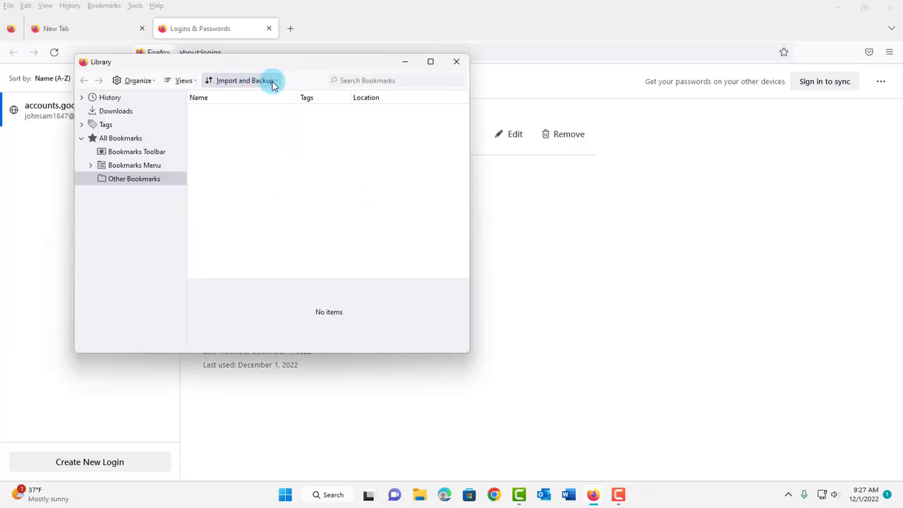
{"action": "left_click", "coordinate": [278, 82]}
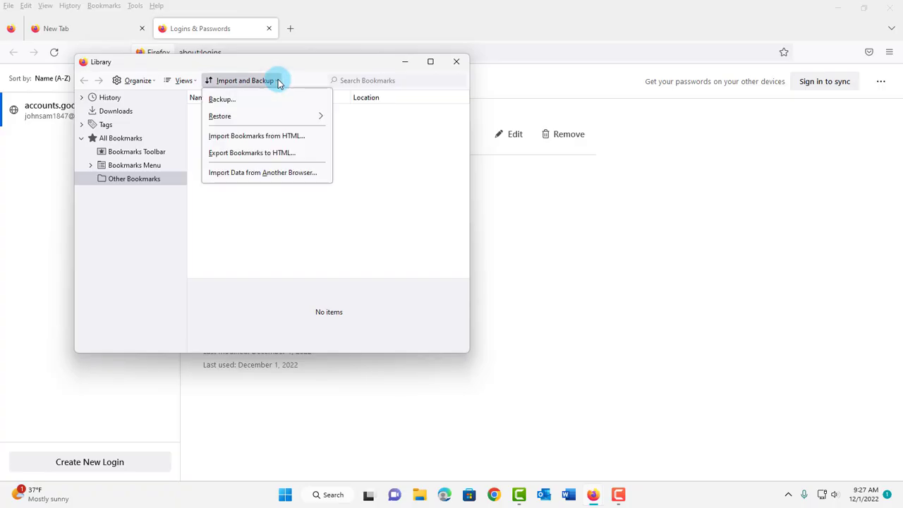
{"action": "left_click", "coordinate": [242, 154]}
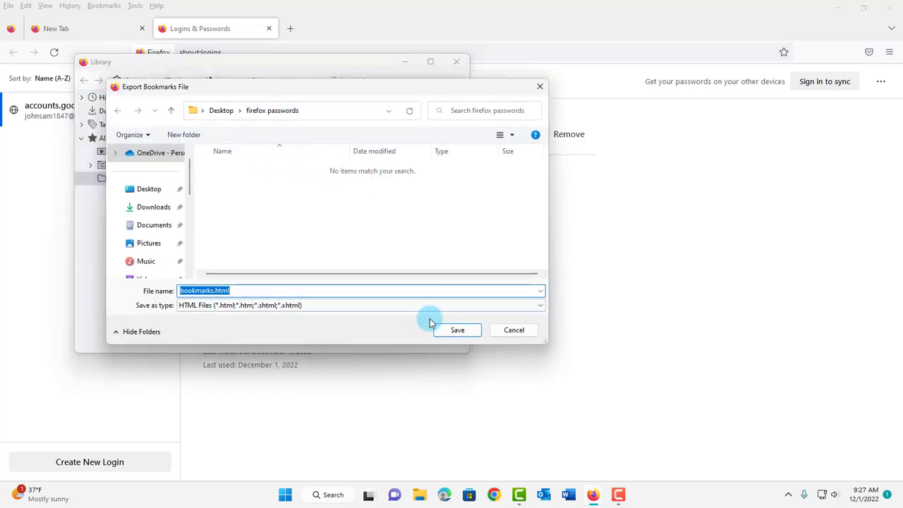
{"action": "left_click", "coordinate": [457, 329]}
{"action": "left_click", "coordinate": [459, 63]}
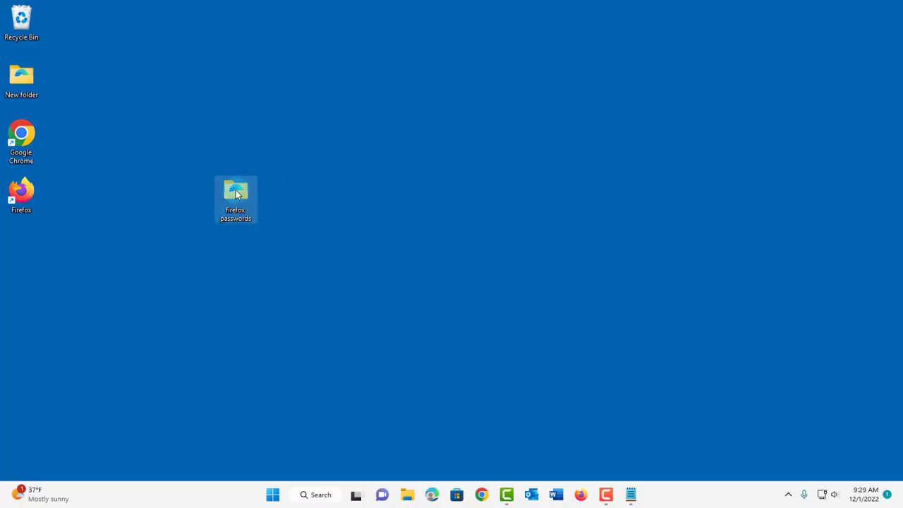
Step: Start the fresh Firefox from the firefox passwords folder and open its empty Passwords page
{"action": "double_click", "coordinate": [235, 190]}
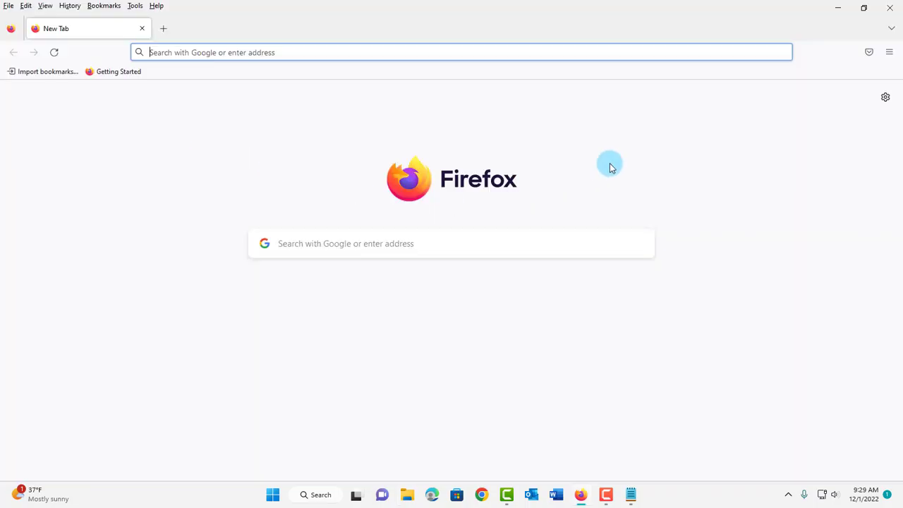
{"action": "left_click", "coordinate": [889, 51]}
{"action": "left_click", "coordinate": [887, 53]}
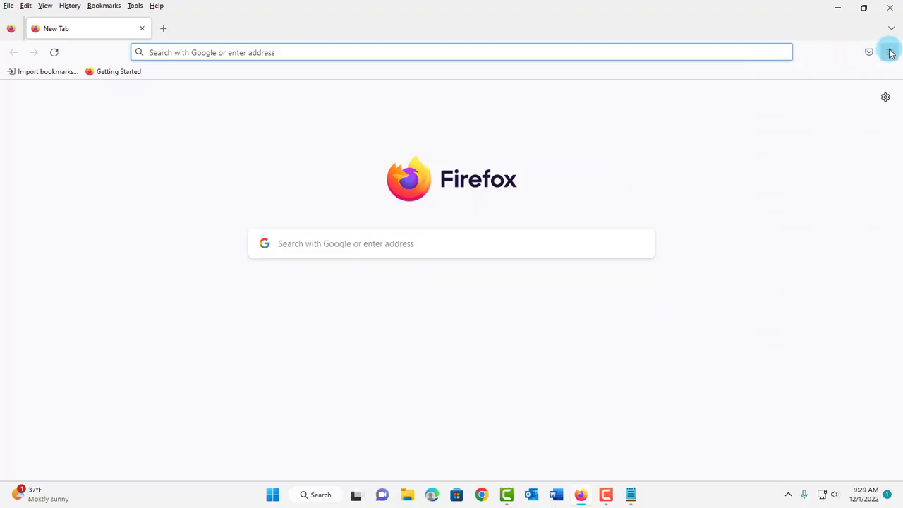
{"action": "left_click", "coordinate": [890, 53]}
{"action": "left_click", "coordinate": [770, 207]}
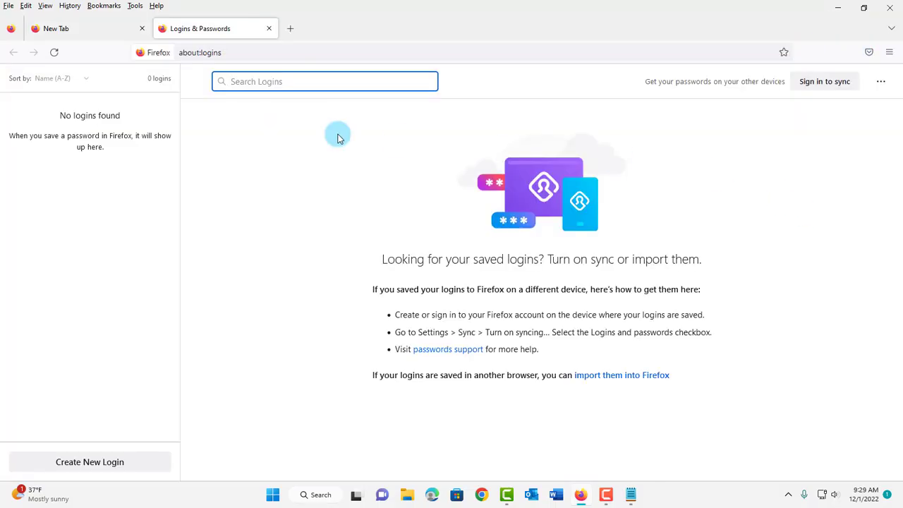
{"action": "left_click", "coordinate": [883, 83]}
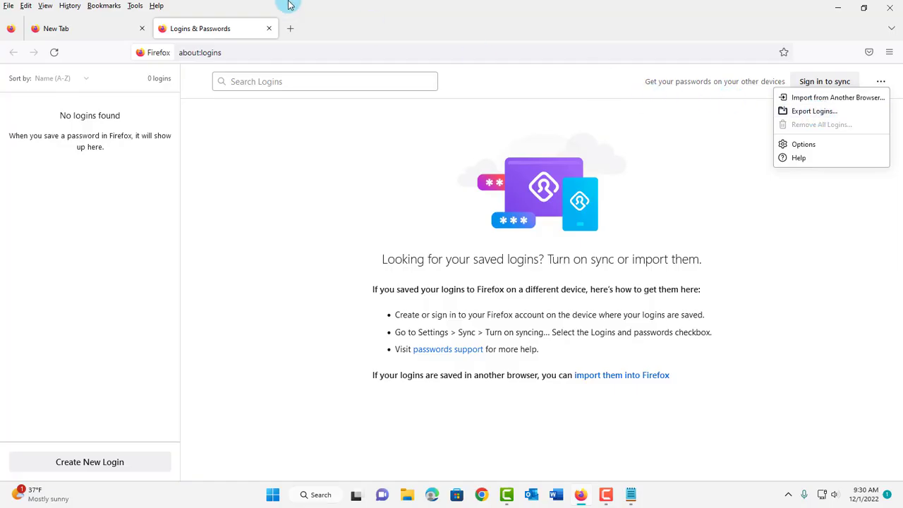
Step: In about:config, search for signon.management.page.fileImport.enabled and toggle it to true
{"action": "left_click", "coordinate": [284, 52]}
{"action": "type", "text": "about:"}
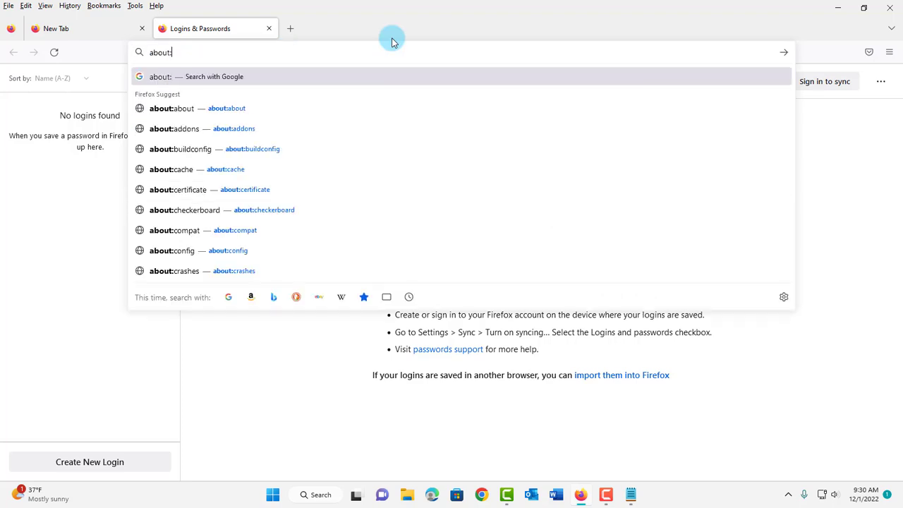
{"action": "type", "text": "config"}
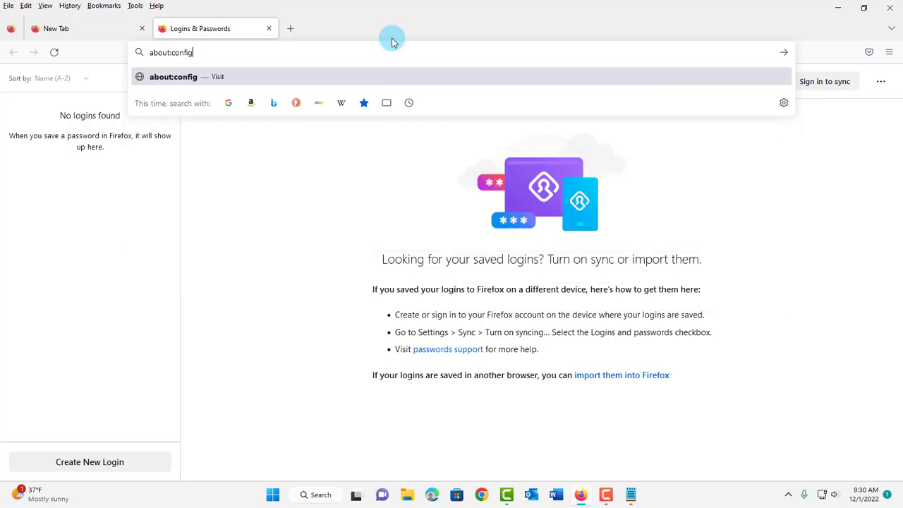
{"action": "key", "text": "Return"}
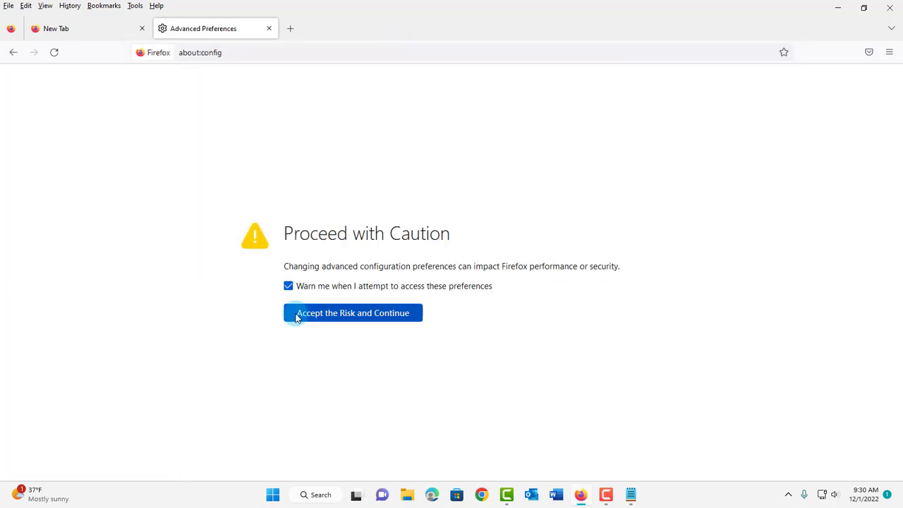
{"action": "left_click", "coordinate": [352, 314]}
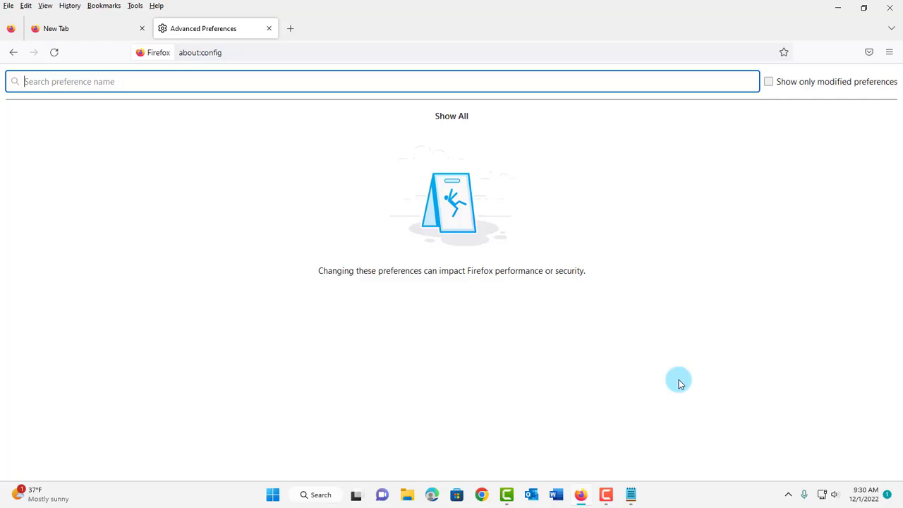
{"action": "right_click", "coordinate": [165, 80]}
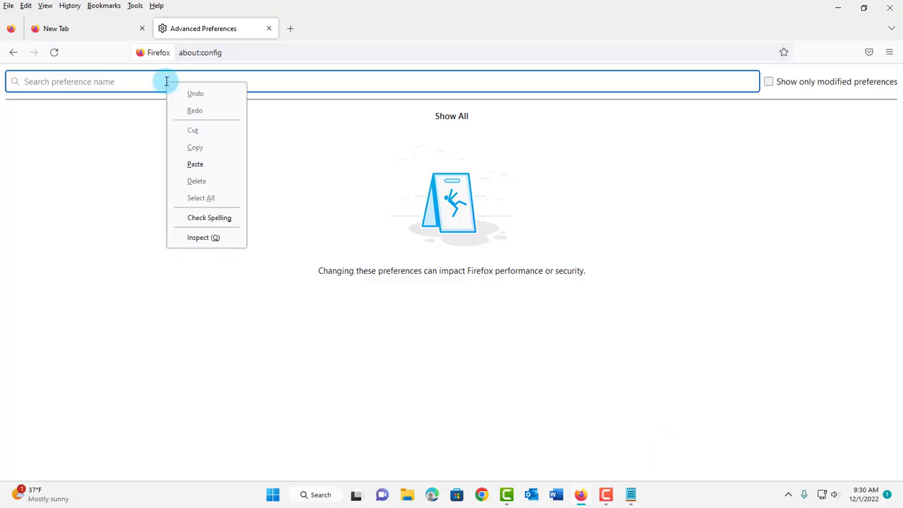
{"action": "left_click", "coordinate": [186, 164]}
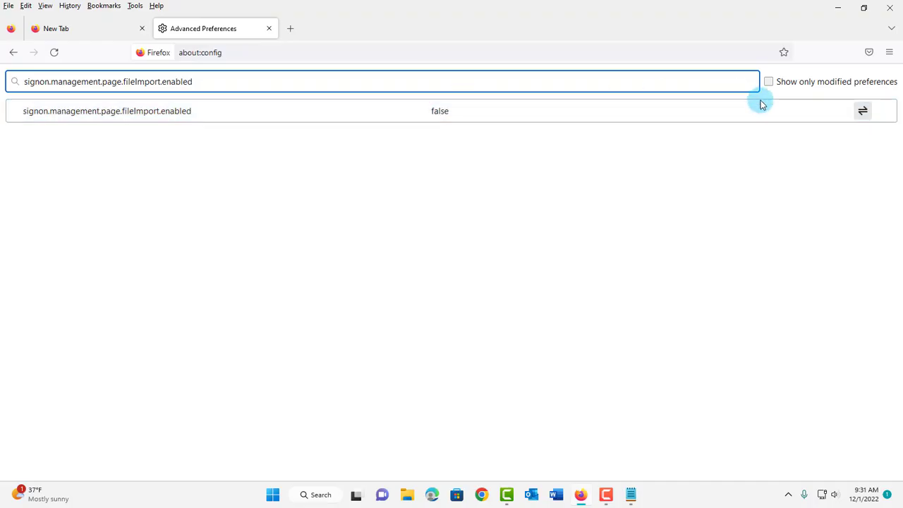
{"action": "left_click", "coordinate": [864, 111]}
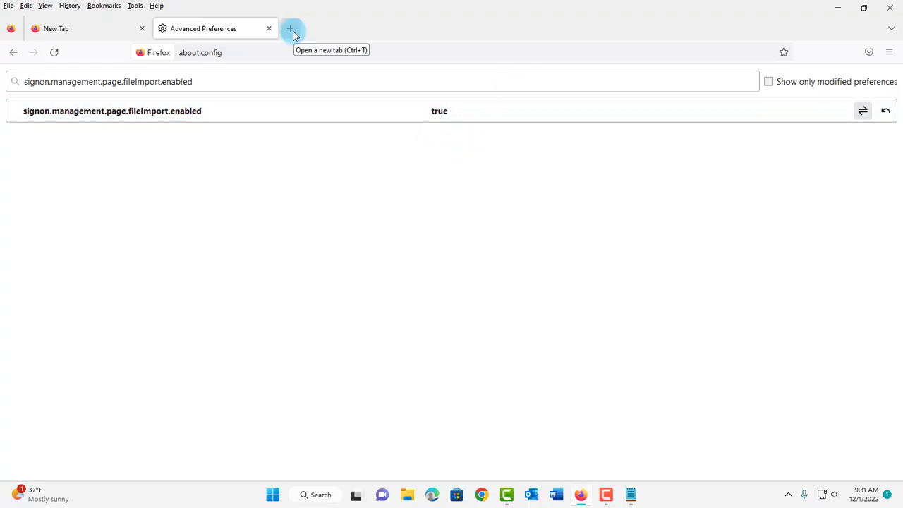
Step: In a new tab, open Logins & Passwords and attempt importing logins.csv, still leaving 0 logins
{"action": "left_click", "coordinate": [291, 31]}
{"action": "left_click", "coordinate": [891, 52]}
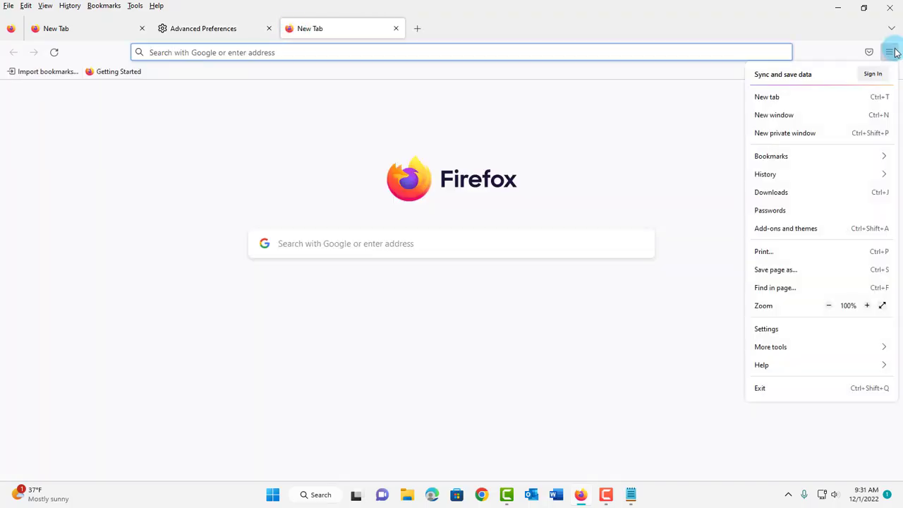
{"action": "left_click", "coordinate": [784, 210]}
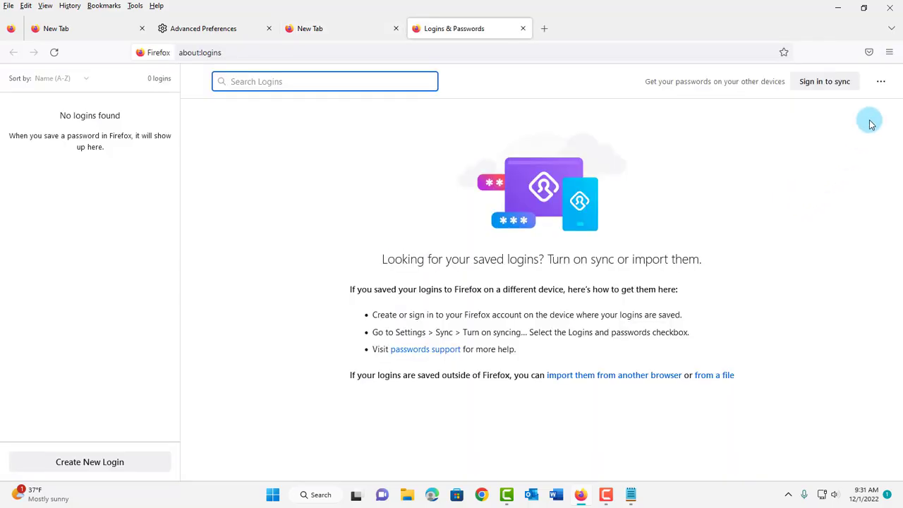
{"action": "left_click", "coordinate": [881, 81]}
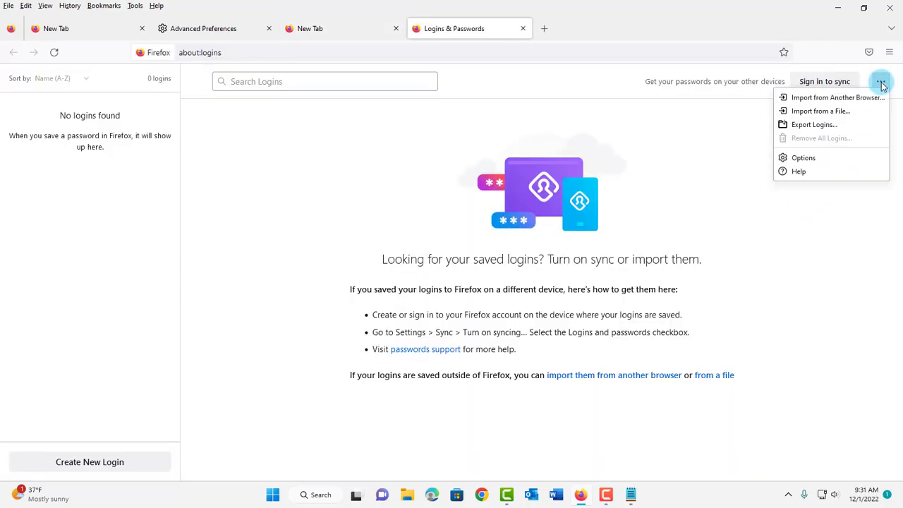
{"action": "left_click", "coordinate": [830, 113]}
{"action": "left_click", "coordinate": [360, 132]}
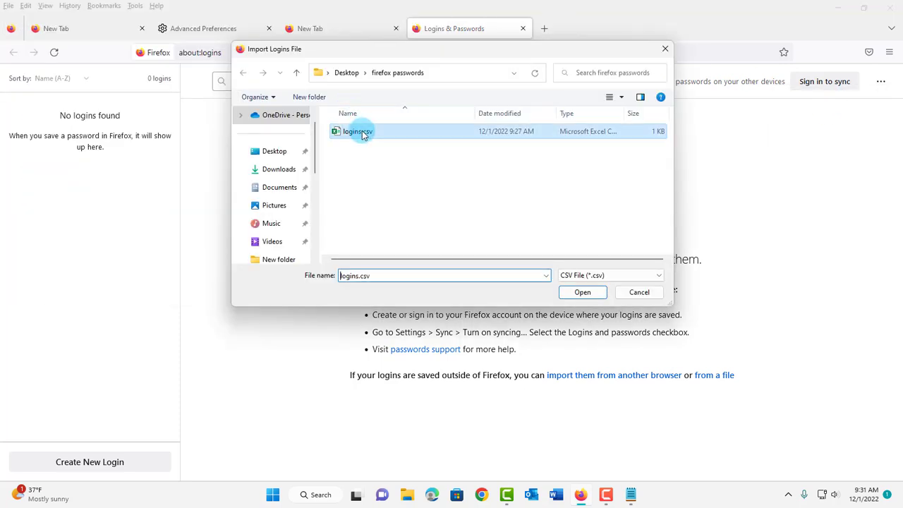
{"action": "left_click", "coordinate": [583, 292]}
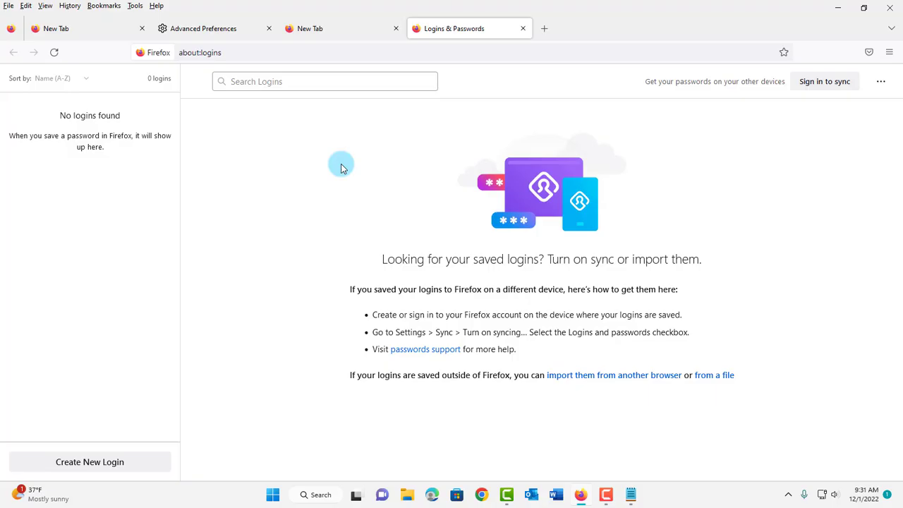
Step: Change the address to about:config, accept the risk, and toggle security.allow_eval_in_parent_process to true
{"action": "left_click", "coordinate": [249, 54]}
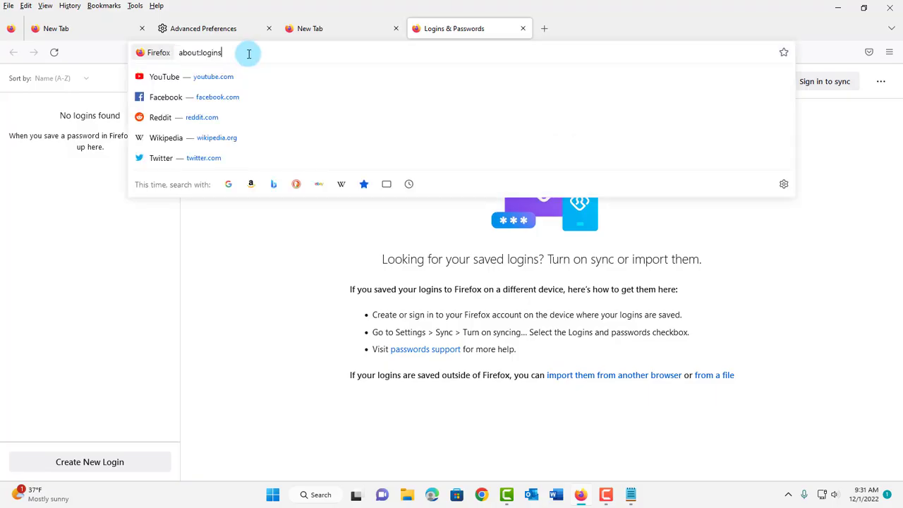
{"action": "double_click", "coordinate": [235, 50]}
{"action": "type", "text": "con"}
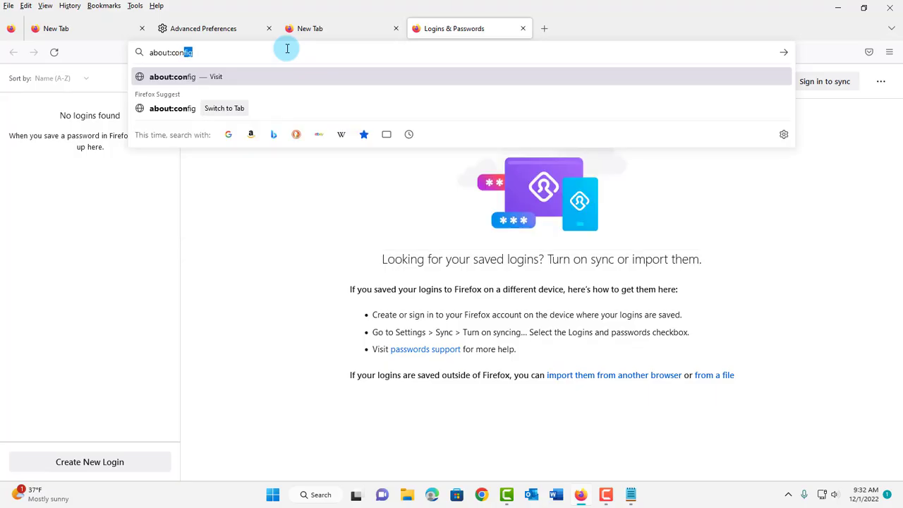
{"action": "key", "text": "Return"}
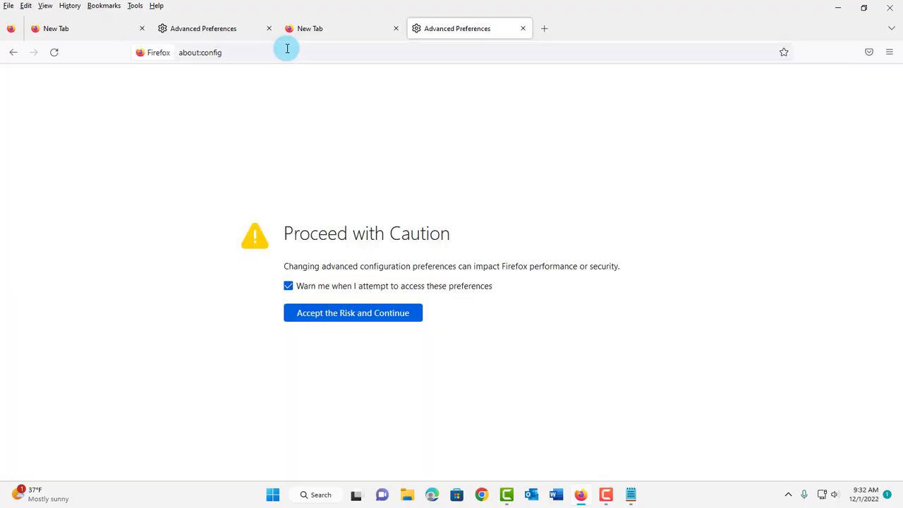
{"action": "left_click", "coordinate": [346, 315]}
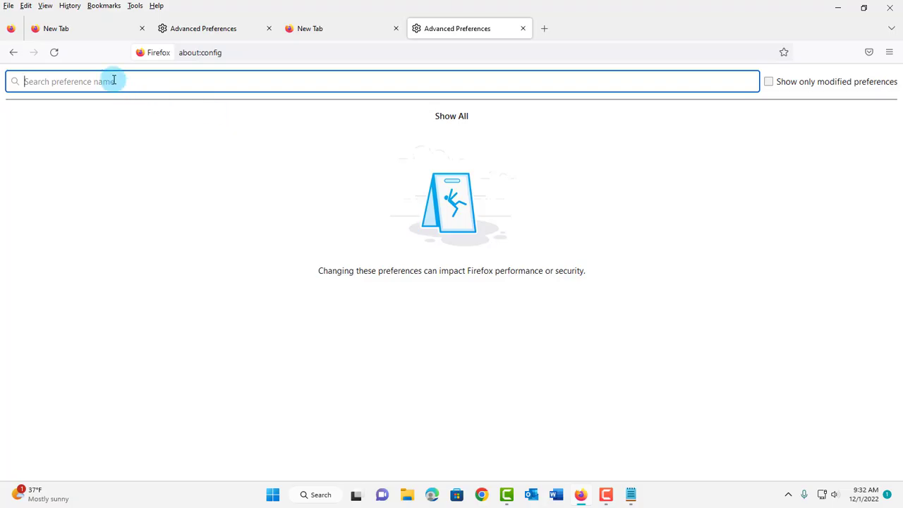
{"action": "right_click", "coordinate": [151, 84]}
{"action": "left_click", "coordinate": [179, 165]}
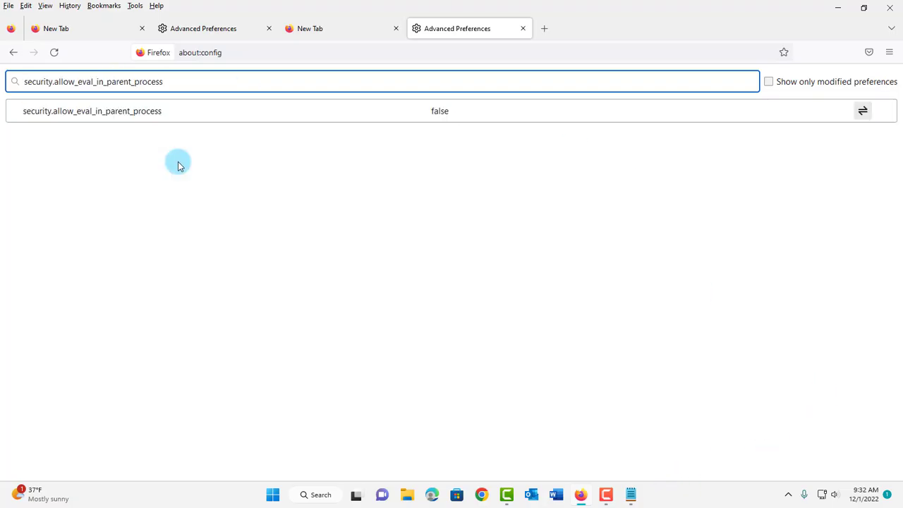
{"action": "left_click", "coordinate": [863, 112]}
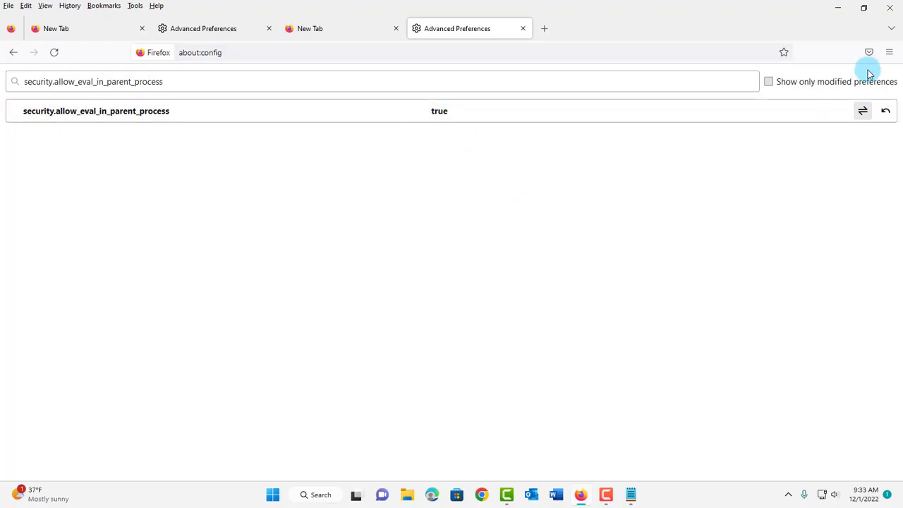
Step: Import logins.csv into Logins & Passwords and close the Import Complete summary, showing 1 login
{"action": "left_click", "coordinate": [890, 52]}
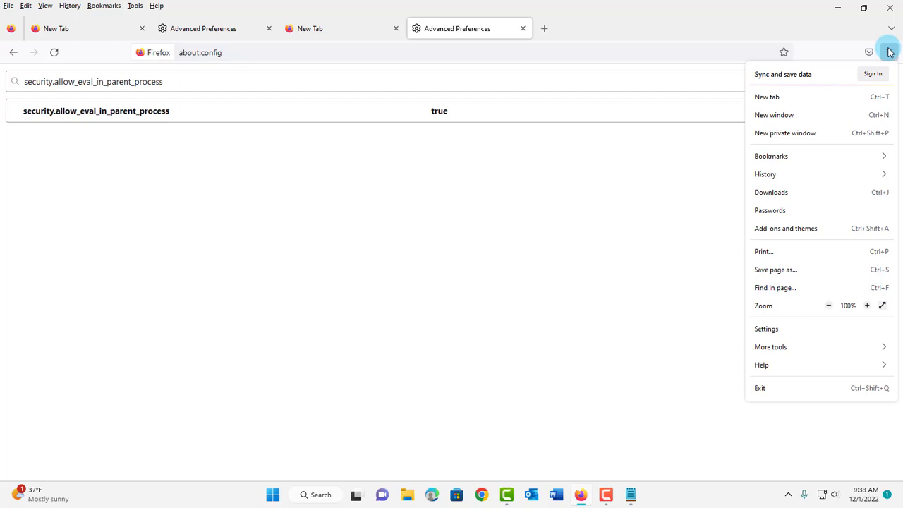
{"action": "left_click", "coordinate": [798, 213]}
{"action": "left_click", "coordinate": [881, 82]}
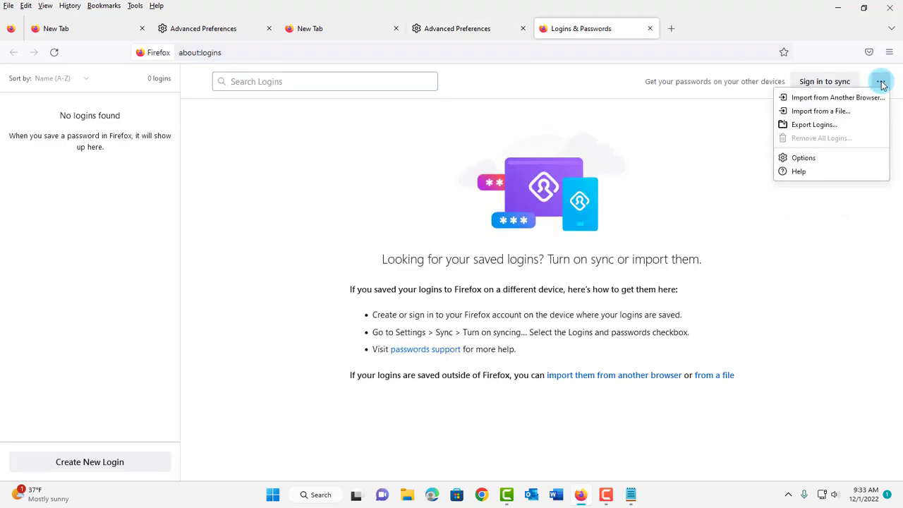
{"action": "left_click", "coordinate": [816, 113]}
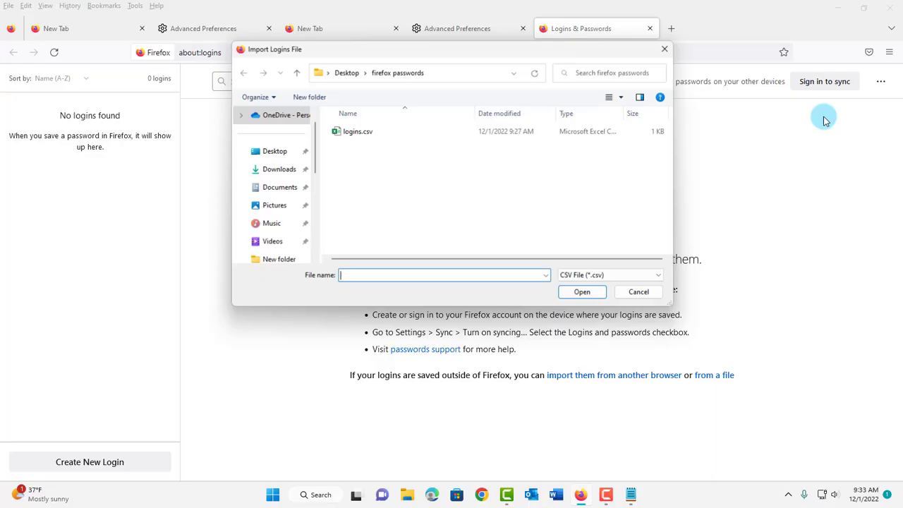
{"action": "left_click", "coordinate": [358, 136]}
{"action": "left_click", "coordinate": [596, 294]}
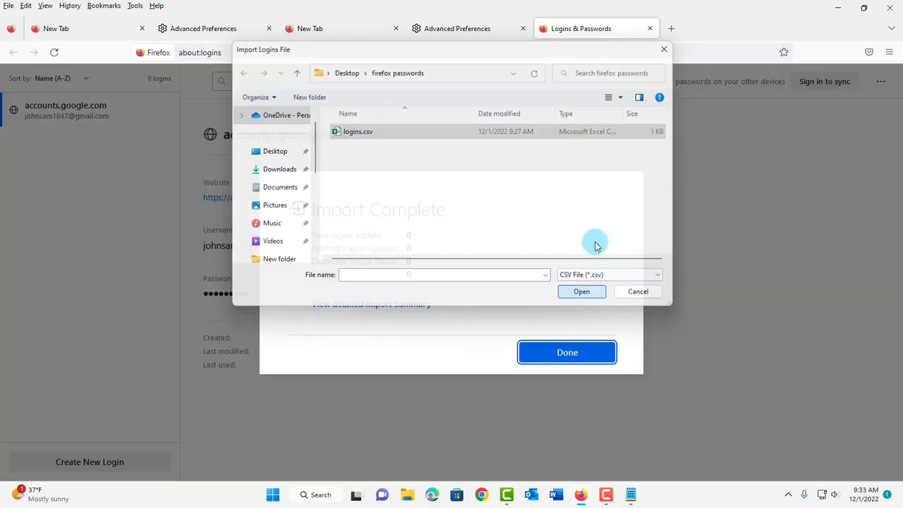
{"action": "left_click", "coordinate": [591, 354]}
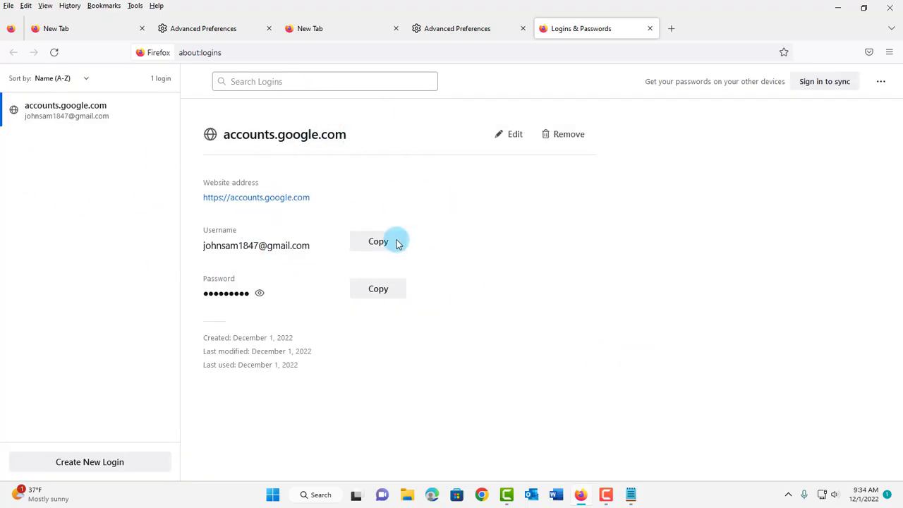
Step: Import bookmarks.html from the Library using Import Bookmarks from HTML
{"action": "left_click", "coordinate": [100, 8]}
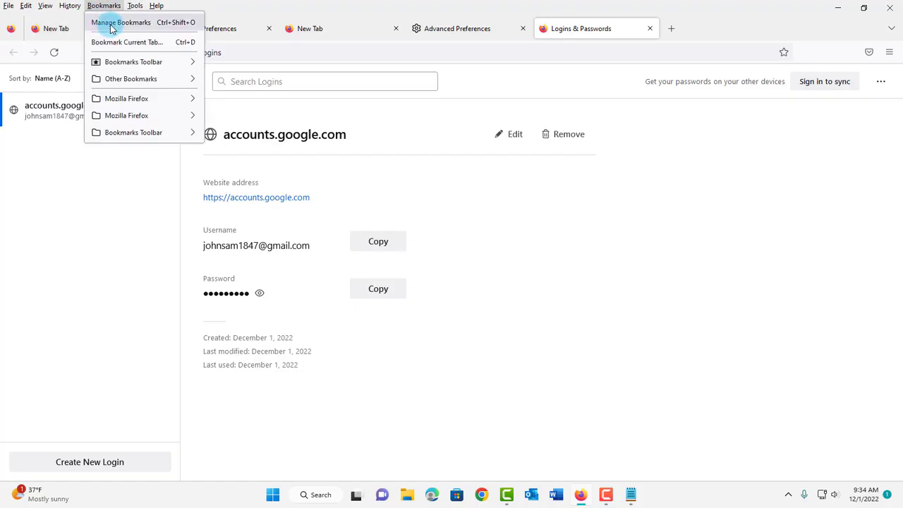
{"action": "left_click", "coordinate": [113, 22]}
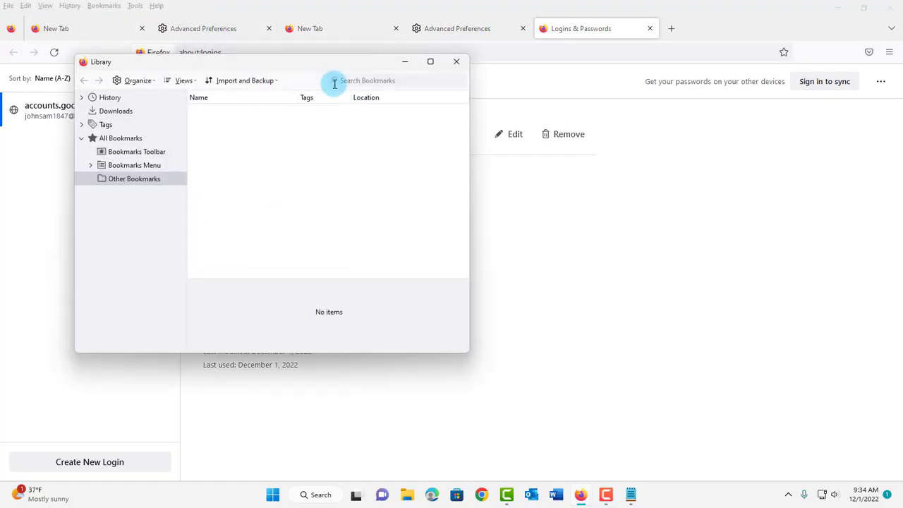
{"action": "left_click", "coordinate": [281, 84]}
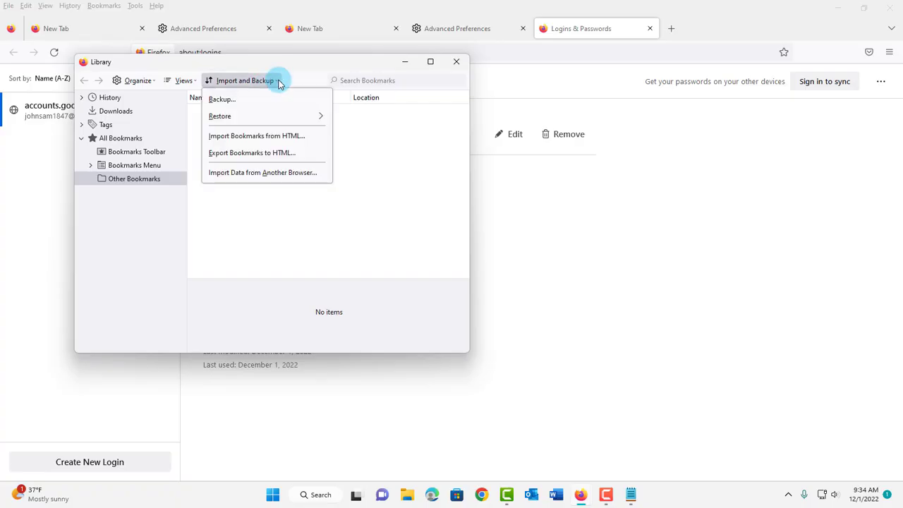
{"action": "left_click", "coordinate": [245, 136]}
{"action": "left_click", "coordinate": [221, 159]}
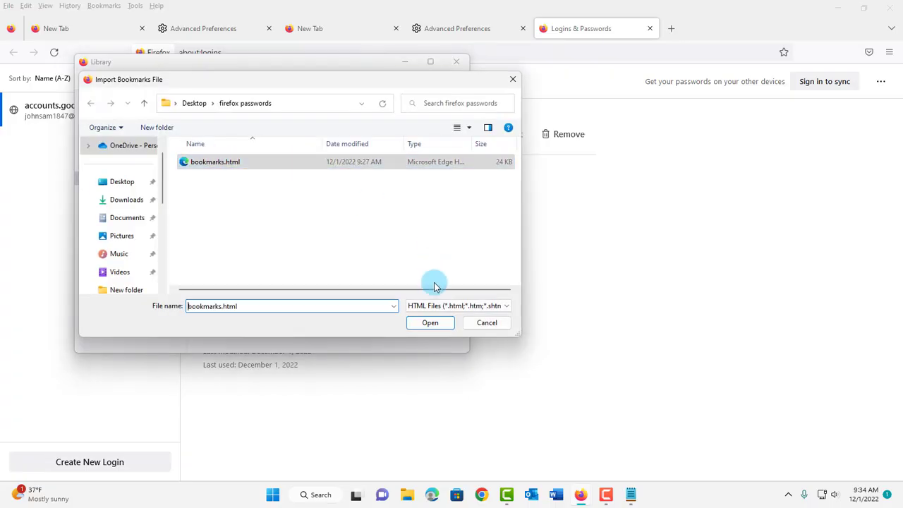
{"action": "left_click", "coordinate": [430, 323]}
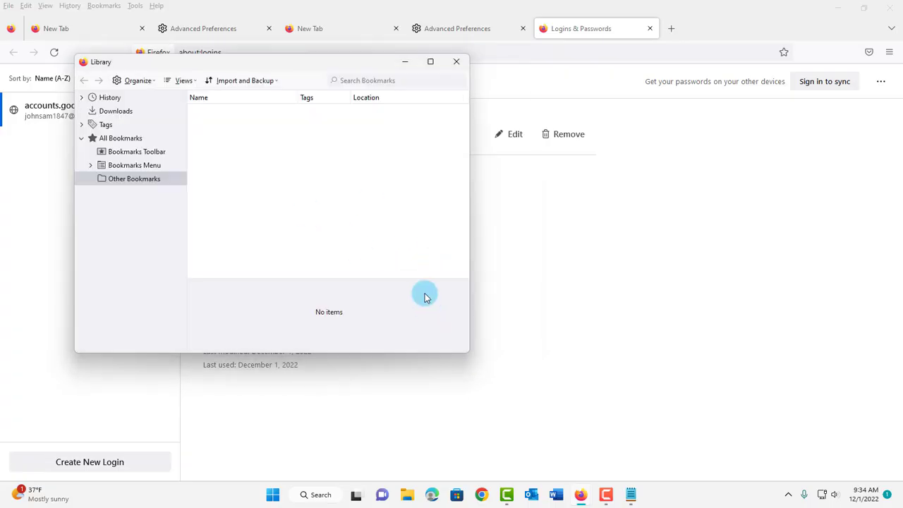
Step: Check that Getting Started, Wikipedia and Yahoo now appear under the Bookmarks Toolbar
{"action": "left_click", "coordinate": [106, 5]}
{"action": "left_click", "coordinate": [106, 6]}
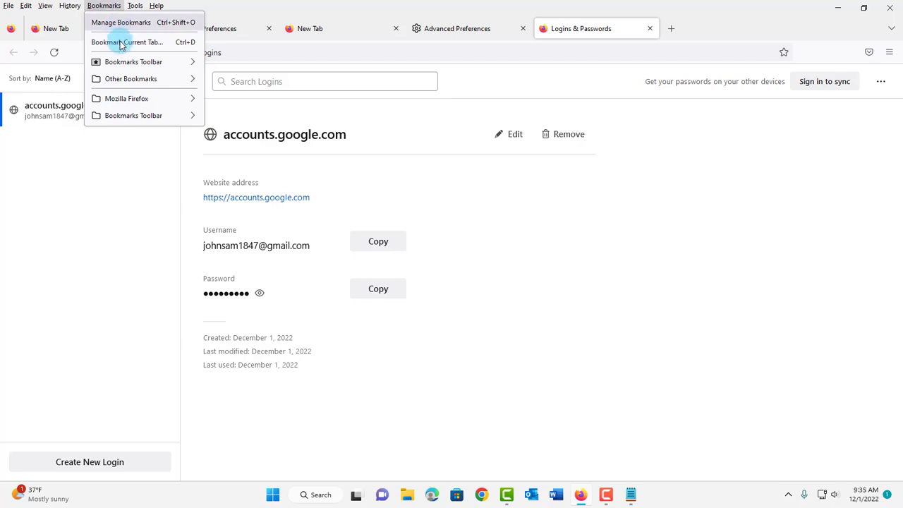
{"action": "mouse_move", "coordinate": [138, 120]}
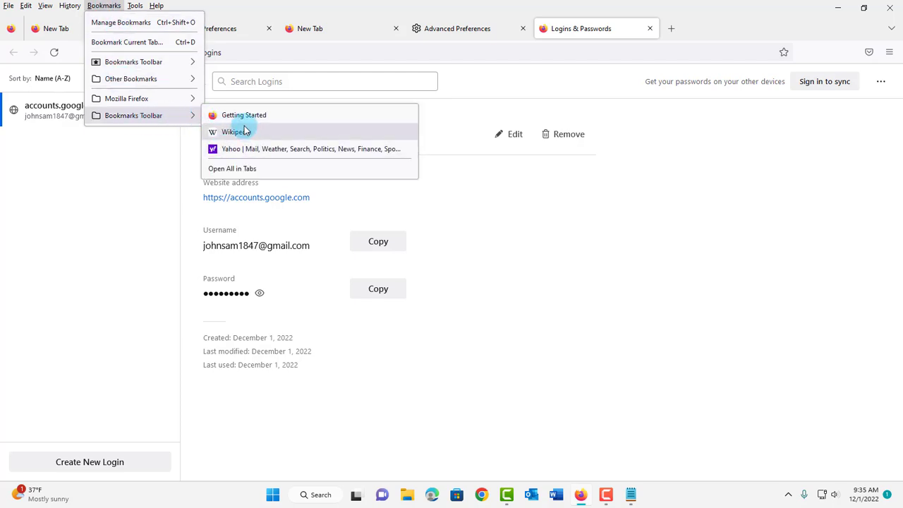